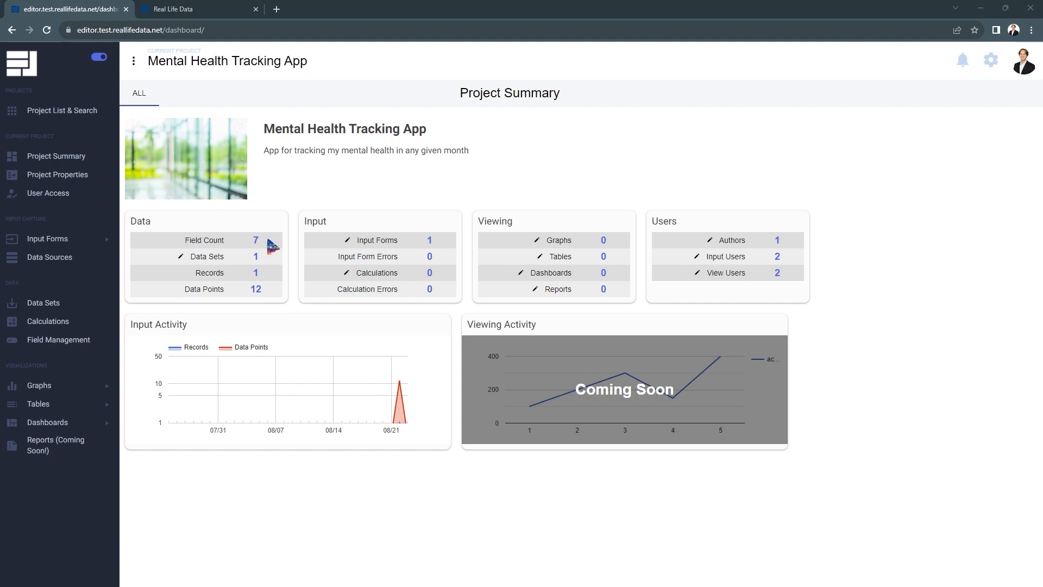
left_click_drag(232, 276, 168, 276)
left_click_drag(273, 289, 160, 293)
left_click(296, 296)
- Open the default data set in the data explorer and expand its dataset fields list
left_click(48, 308)
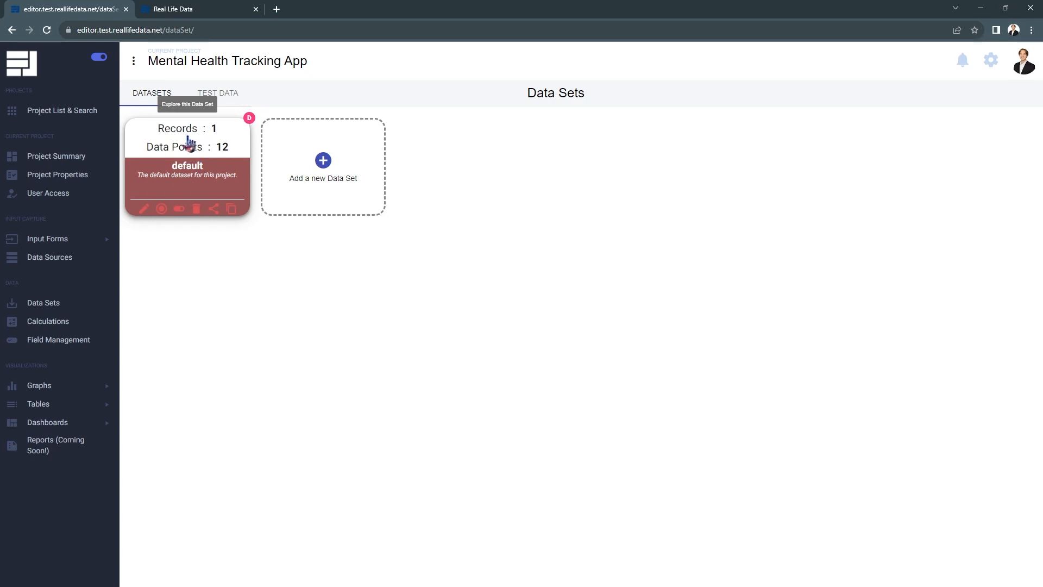
left_click(191, 142)
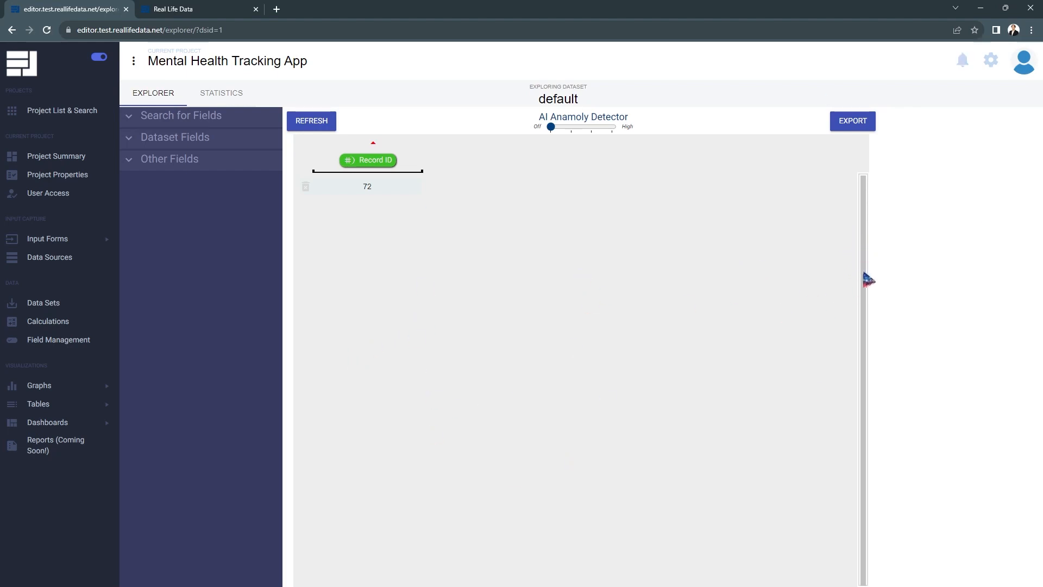
mouse_move(381, 148)
left_click(193, 142)
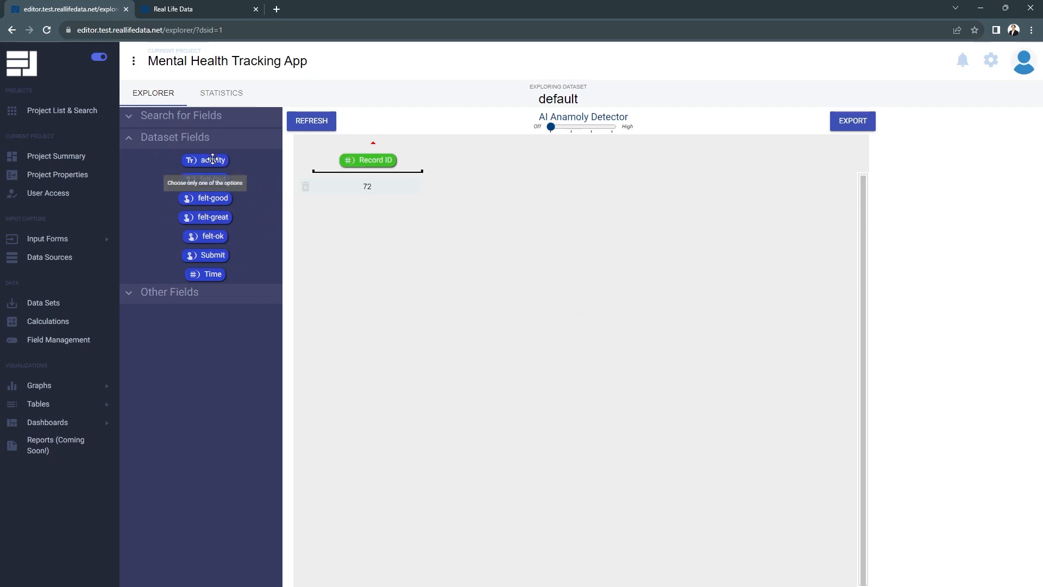
- Add the activity and Time fields as columns to the explorer table
left_click_drag(207, 161, 427, 168)
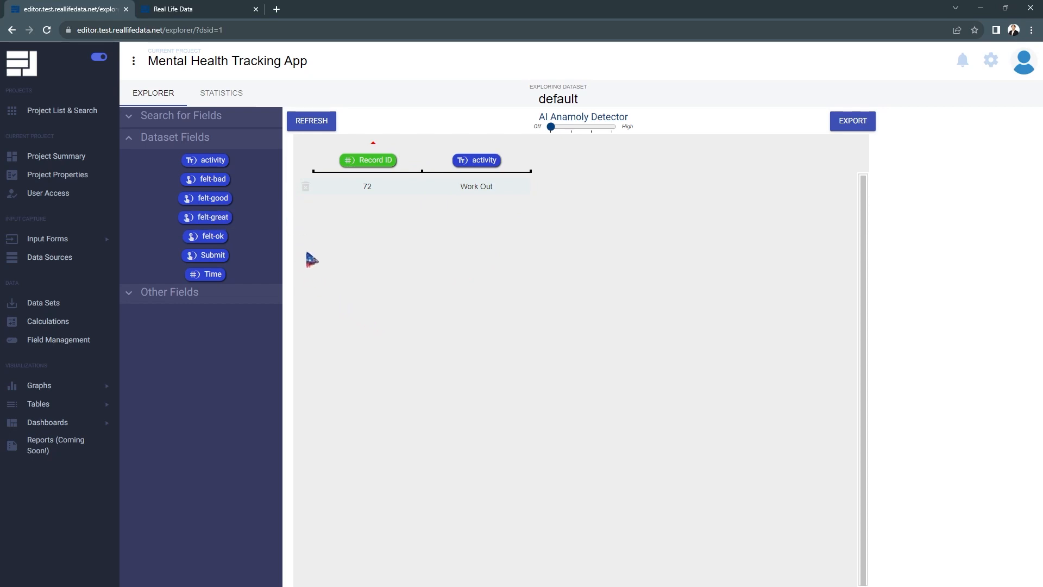
left_click_drag(208, 276, 533, 166)
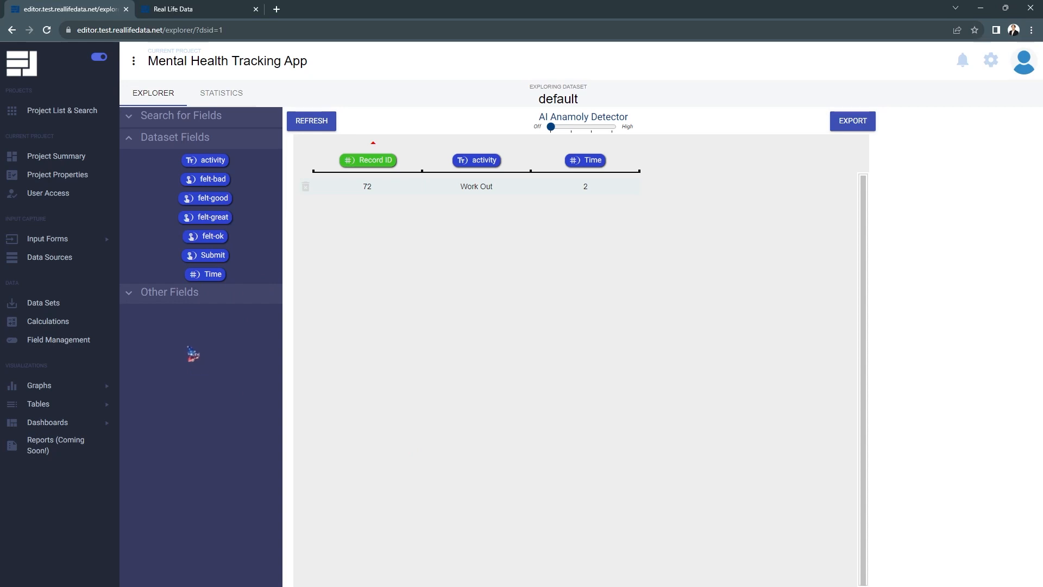
- Expand the other fields and add User Email, User ID and User Name columns to the table
left_click(157, 298)
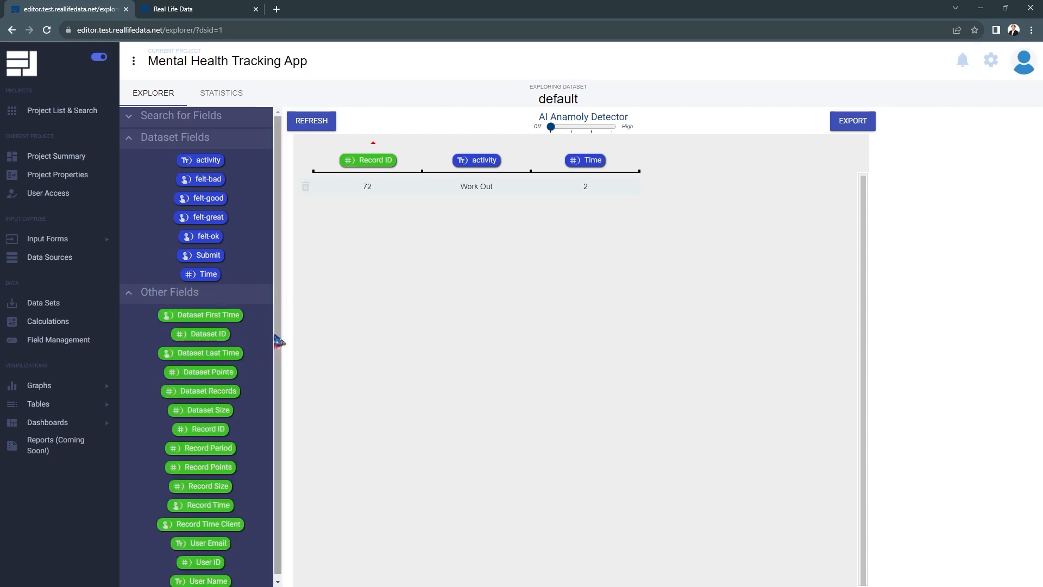
left_click_drag(279, 320, 274, 391)
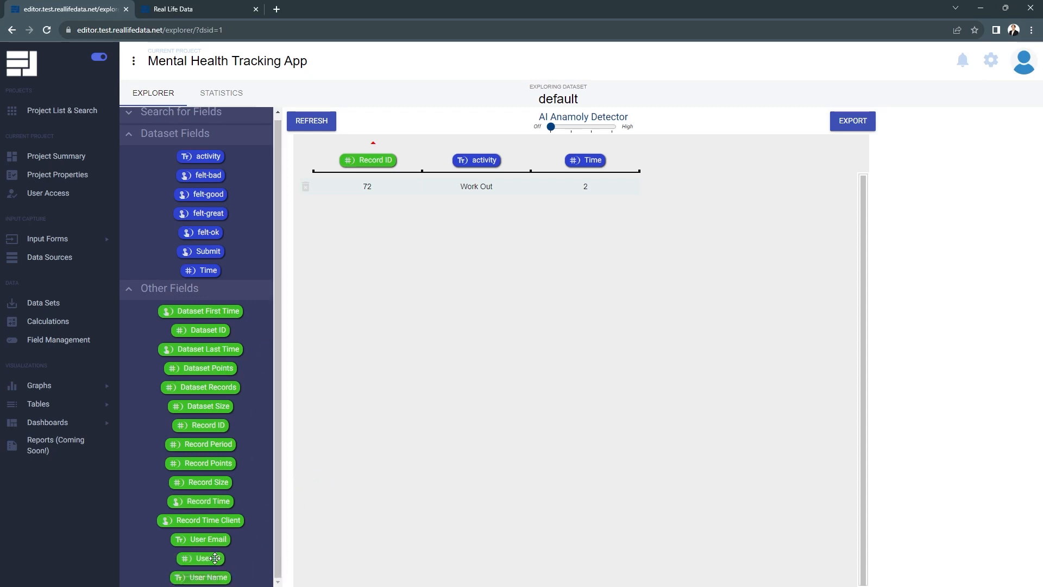
left_click_drag(209, 539, 645, 163)
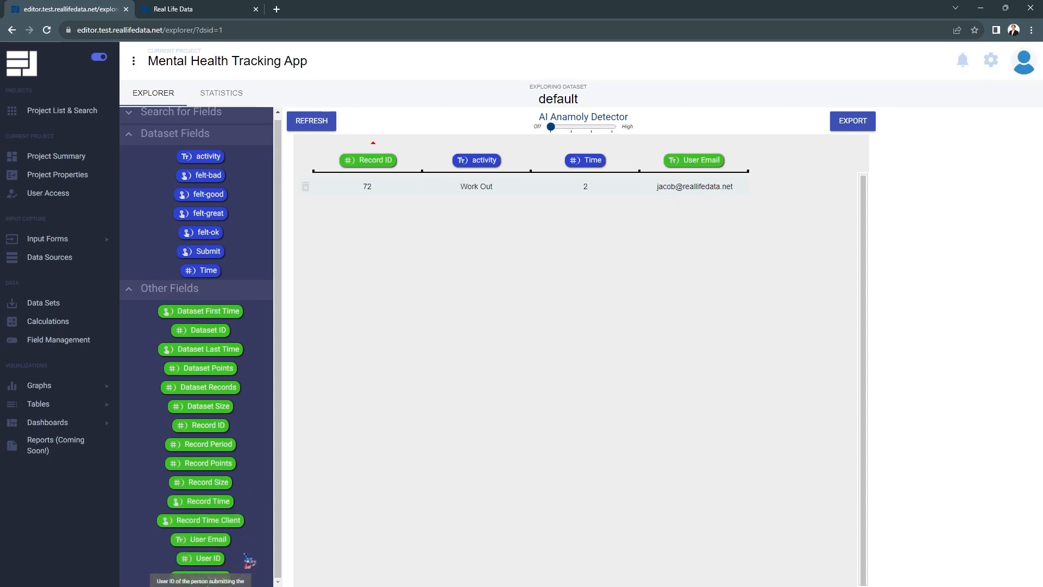
left_click_drag(203, 559, 752, 161)
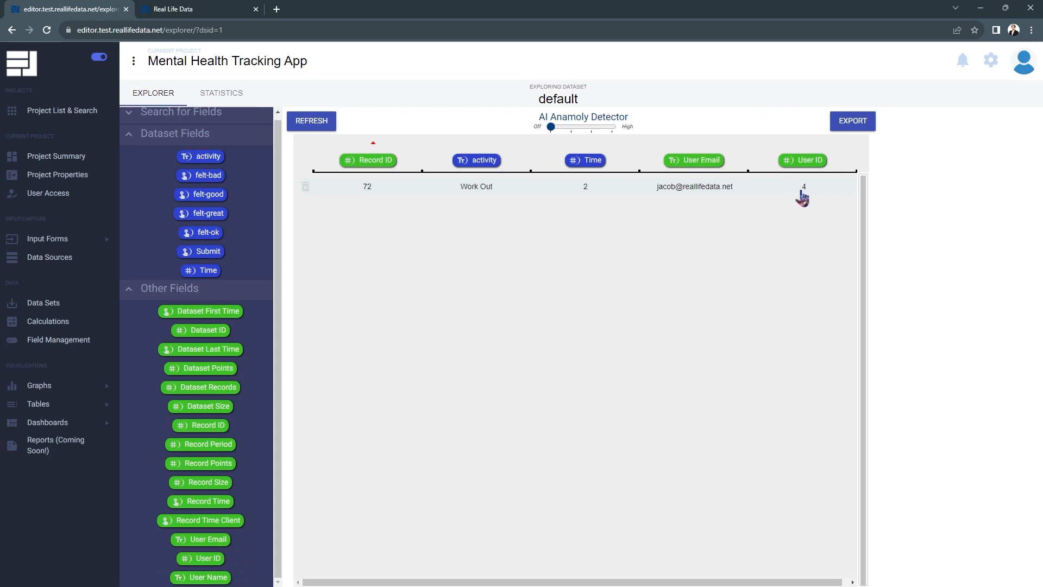
left_click_drag(203, 570, 757, 161)
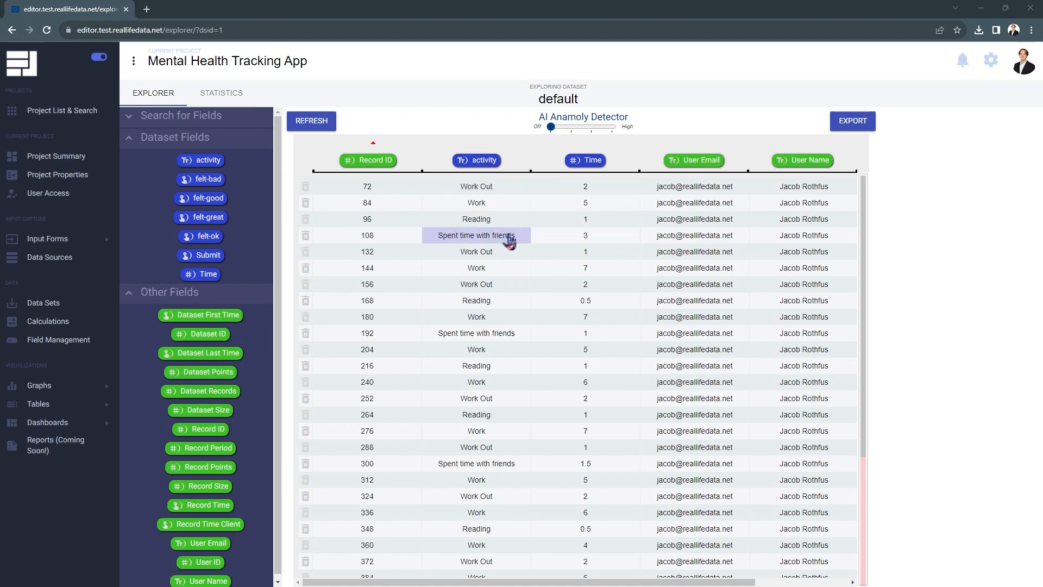
- Sort the records by the activity column and scroll through them
left_click(482, 145)
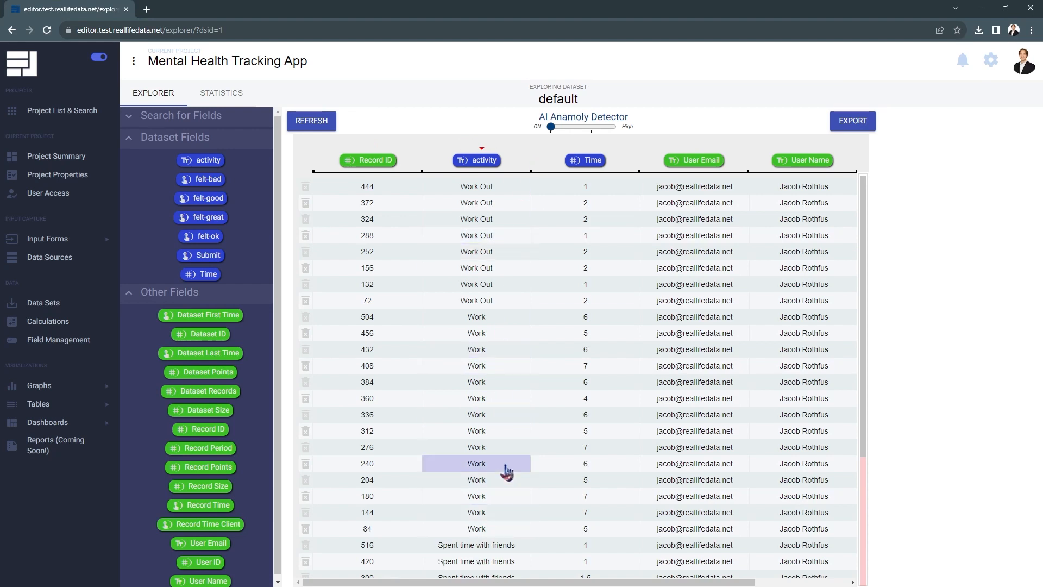
left_click_drag(868, 345, 855, 235)
- Sort the records by the Time column in descending order and review the rows
mouse_move(595, 175)
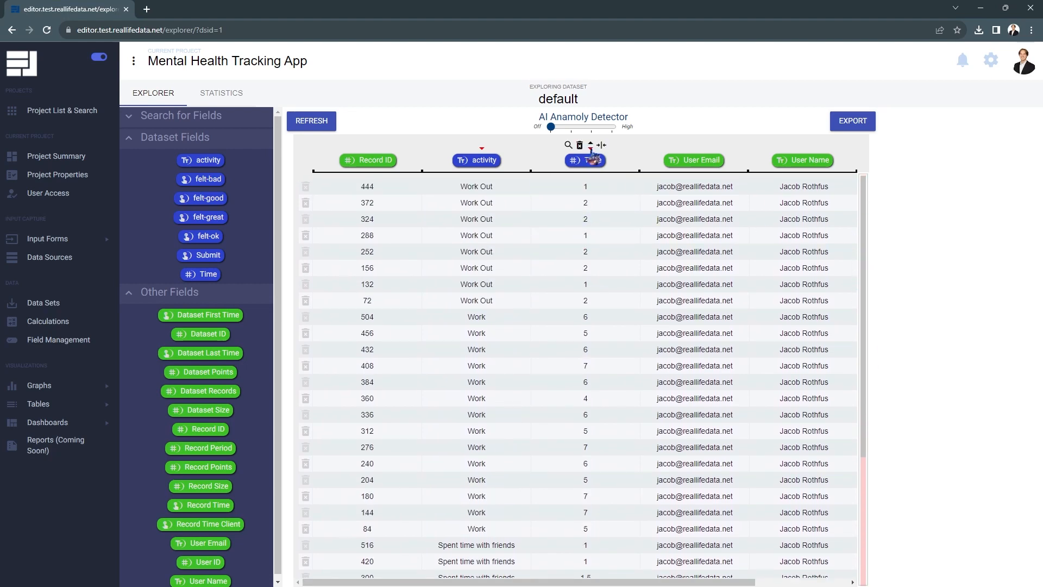
left_click(593, 155)
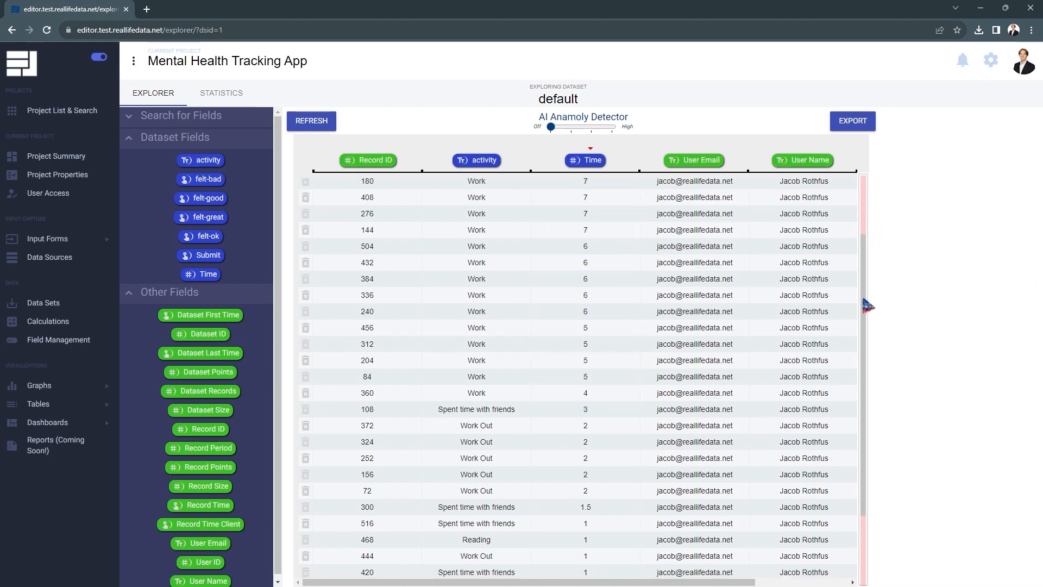
scroll(861, 353, "down", 3)
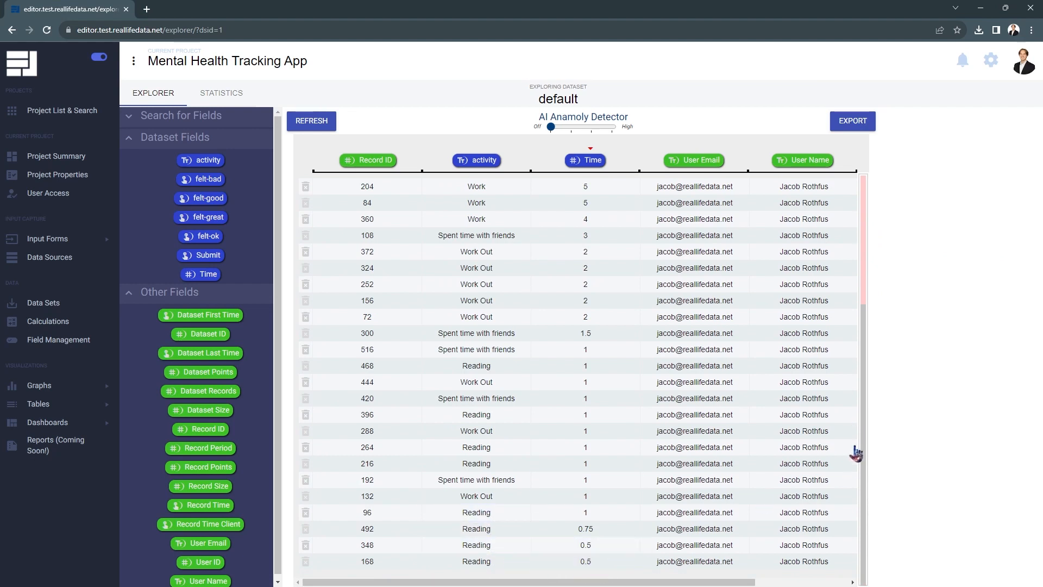
left_click_drag(868, 352, 871, 222)
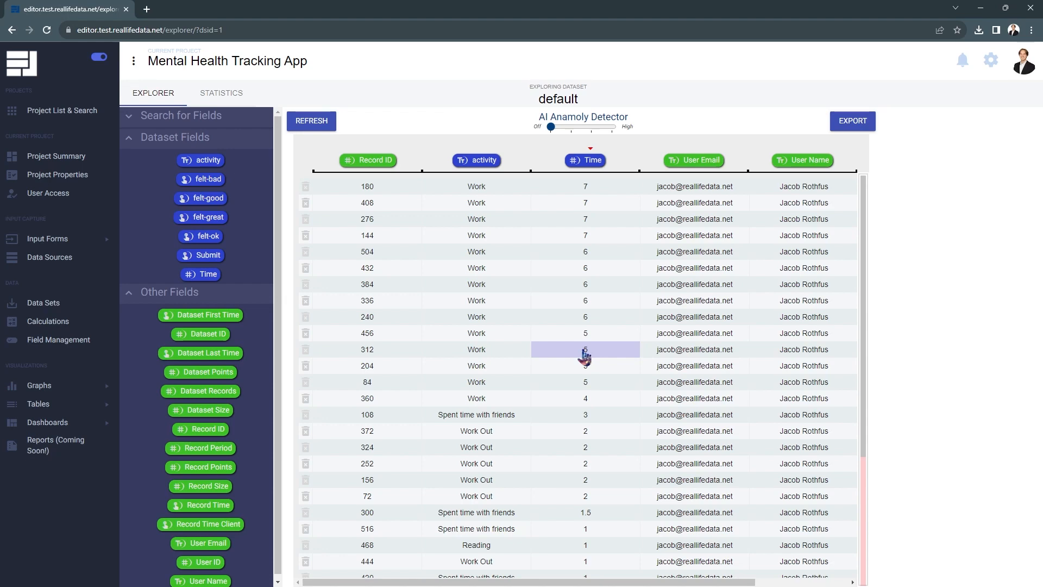
- Edit record 312's Time value, setting it to 6, and save
left_click(585, 356)
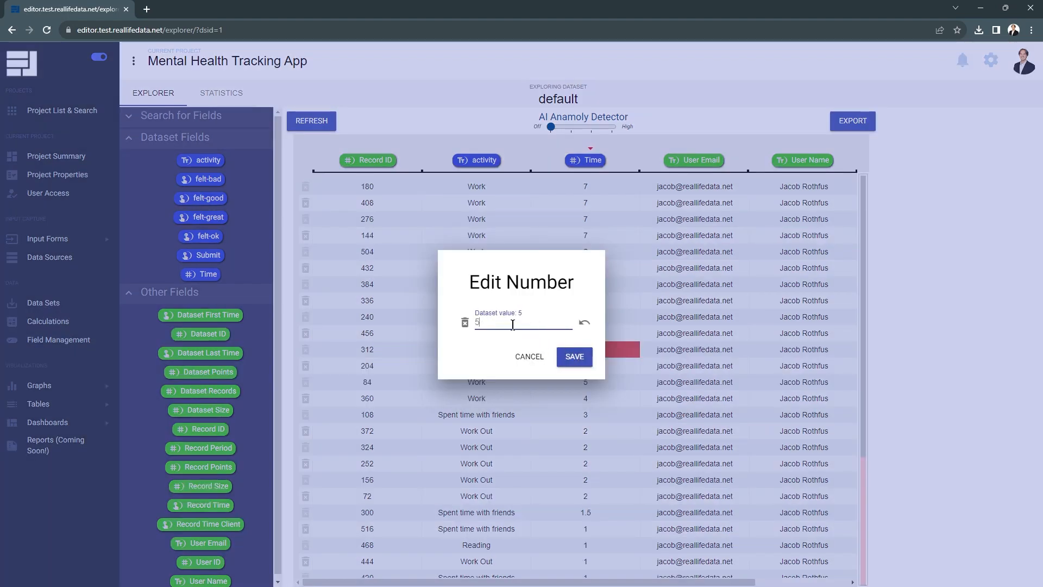
left_click(496, 321)
left_click(574, 357)
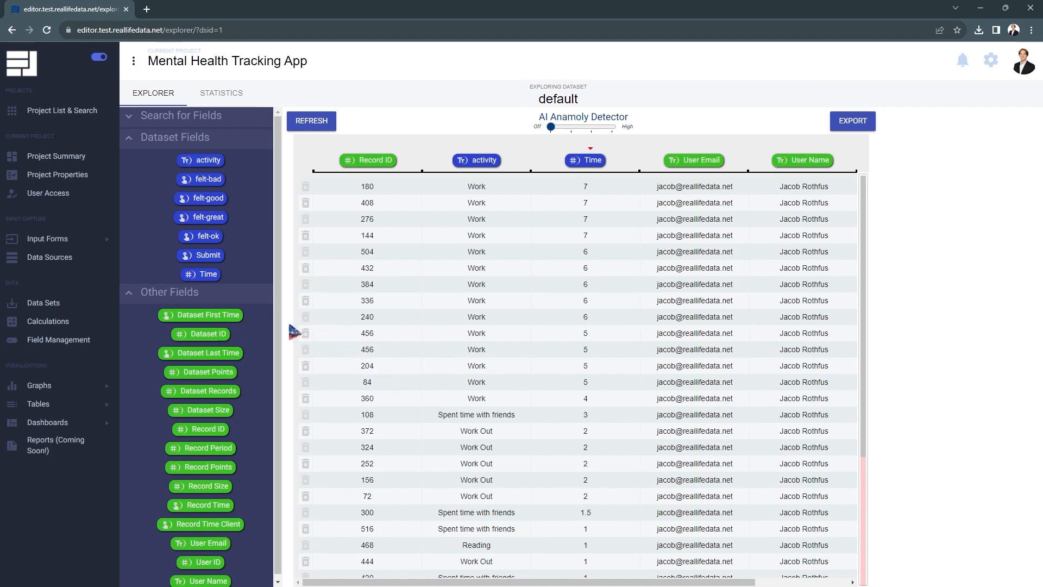
- Delete record 240 from the data set, confirming the deletion
left_click(305, 318)
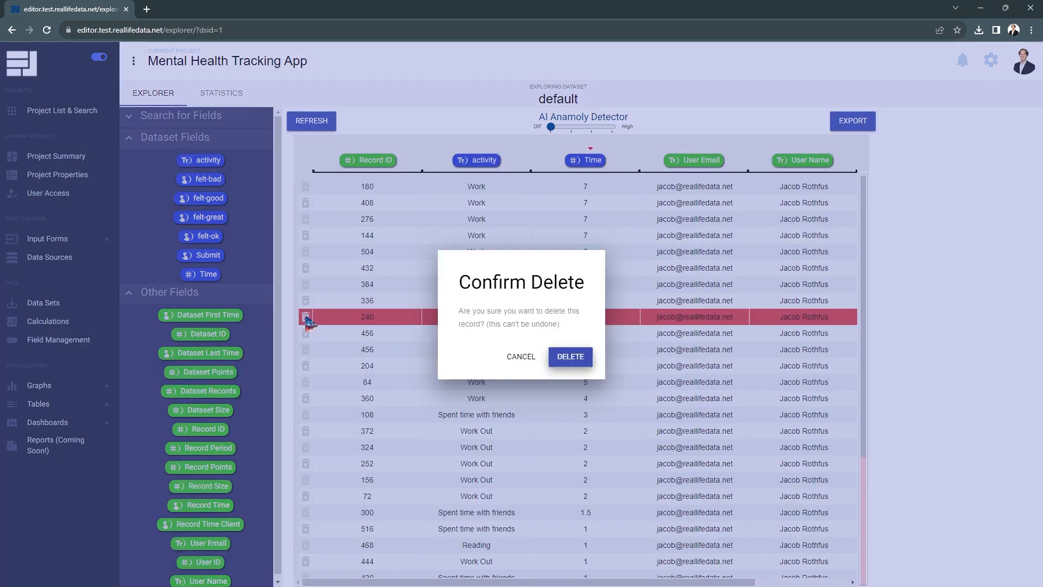
left_click(572, 358)
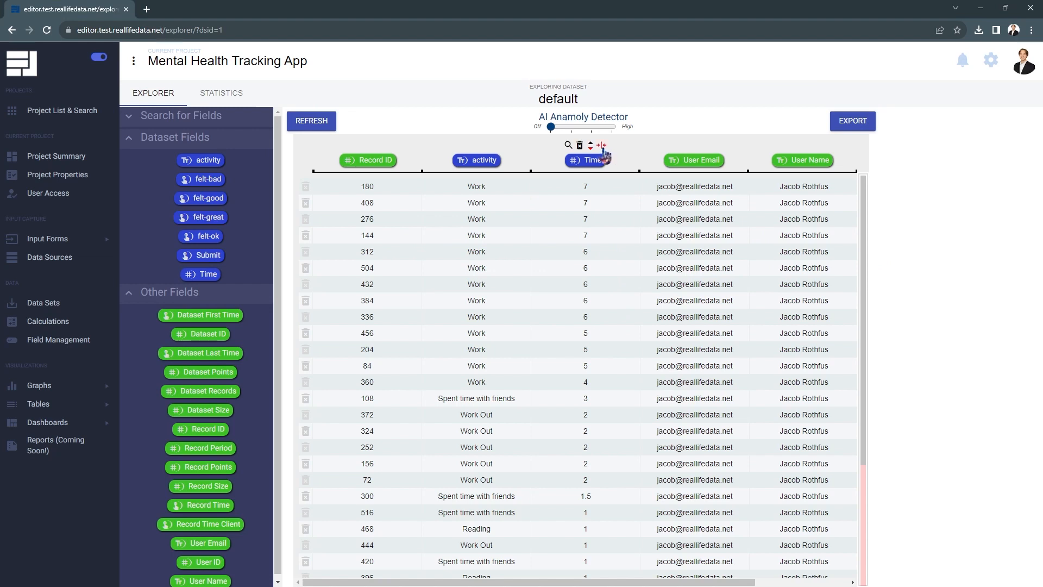
- Narrow the Time column and remove the User ID column from the table
left_click_drag(603, 149, 564, 151)
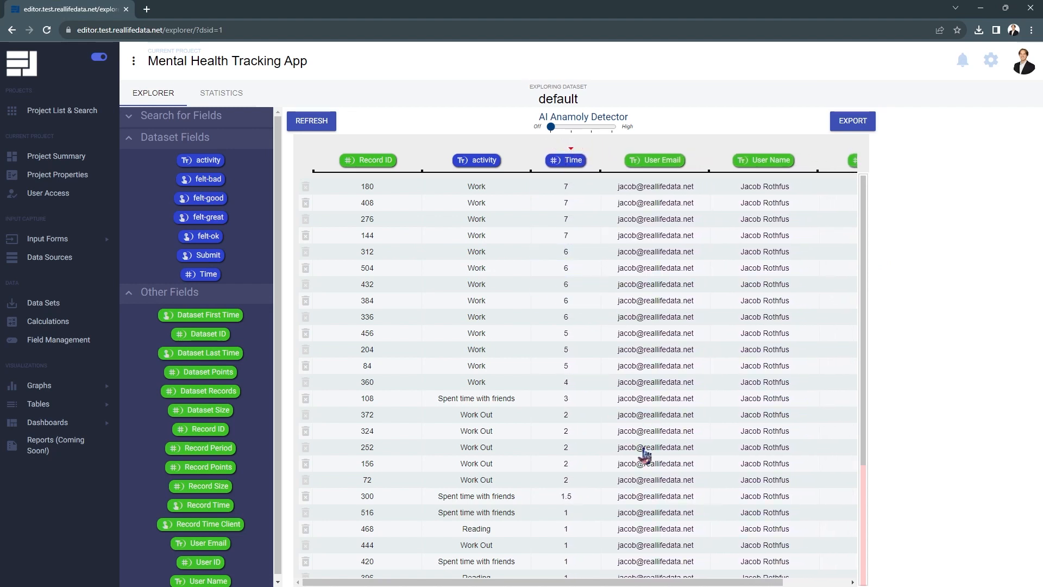
left_click_drag(635, 582, 700, 583)
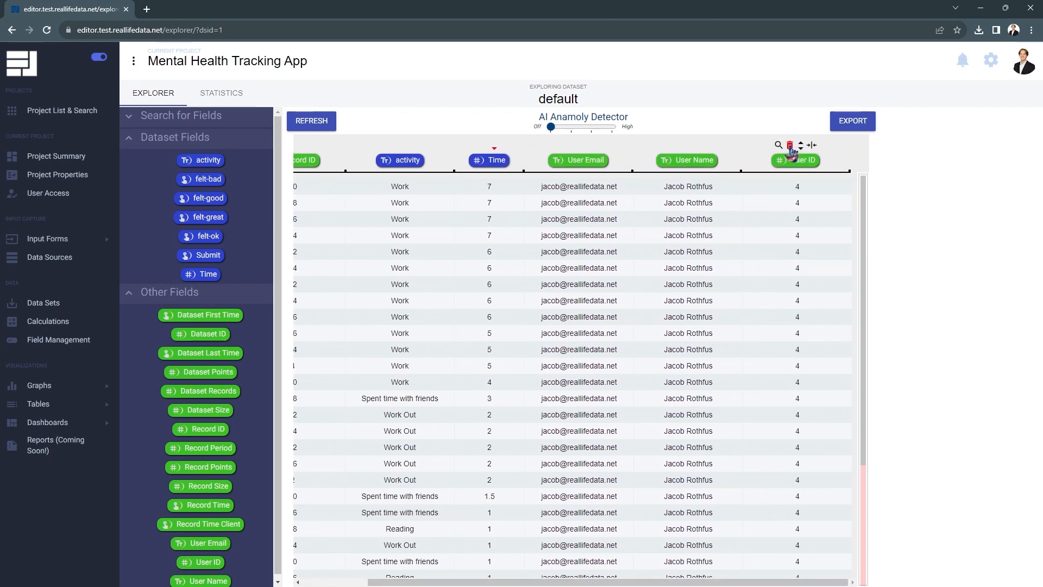
left_click(791, 148)
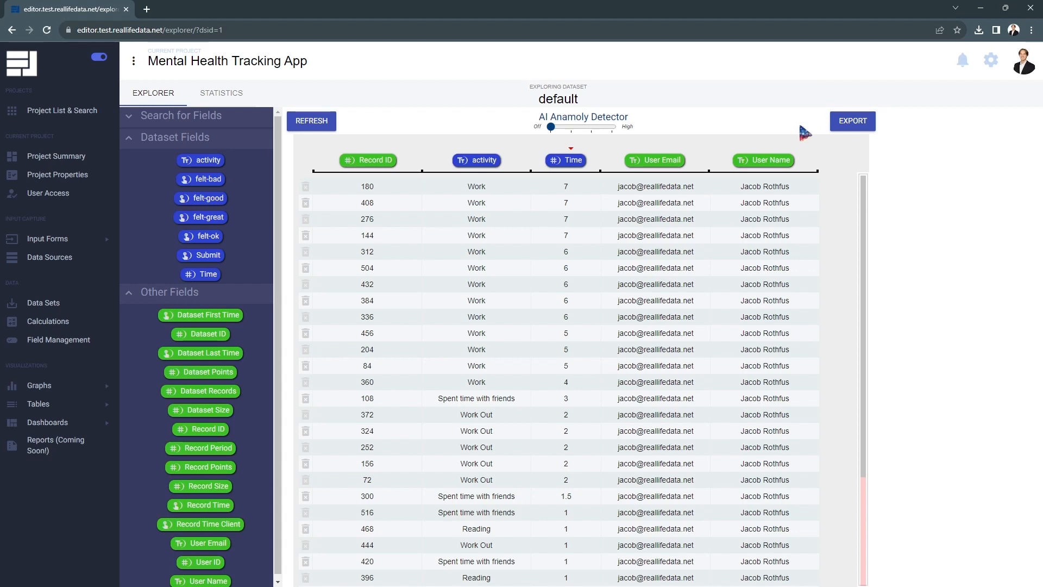
- Export the data set as comma-separated CSV with headers and all data fields, and download the file
left_click(850, 131)
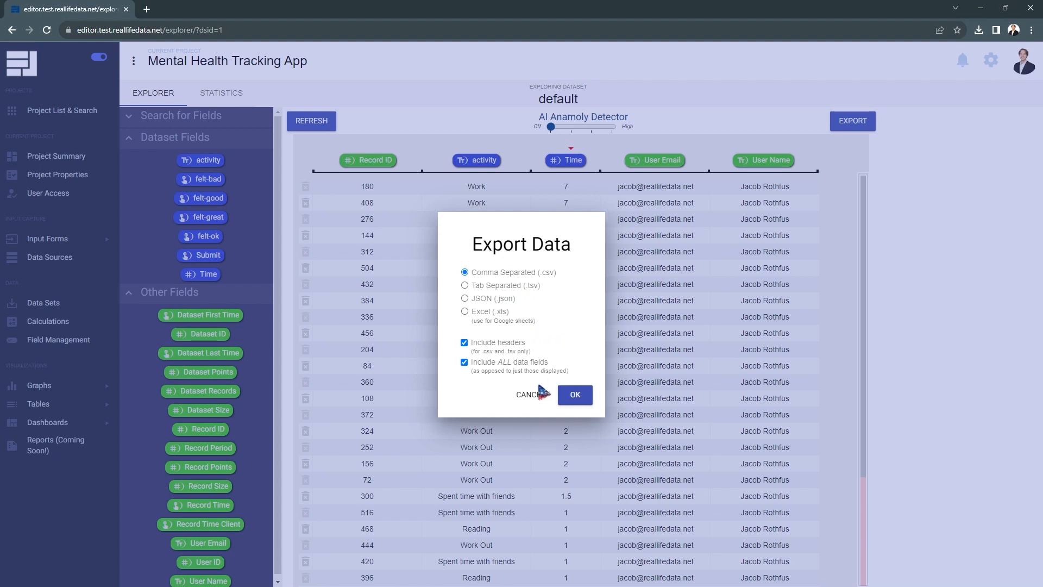
left_click(575, 396)
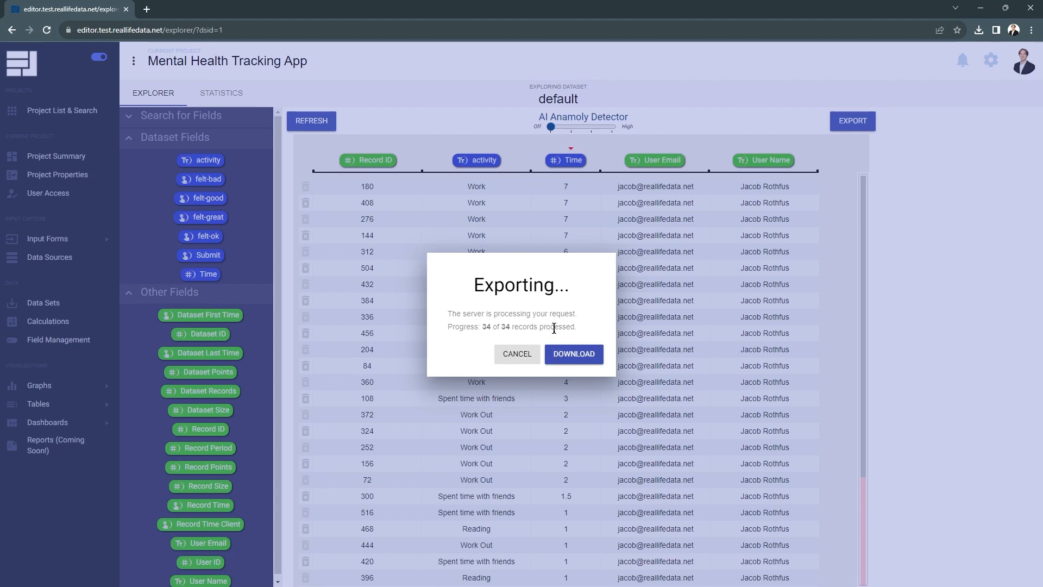
left_click(577, 356)
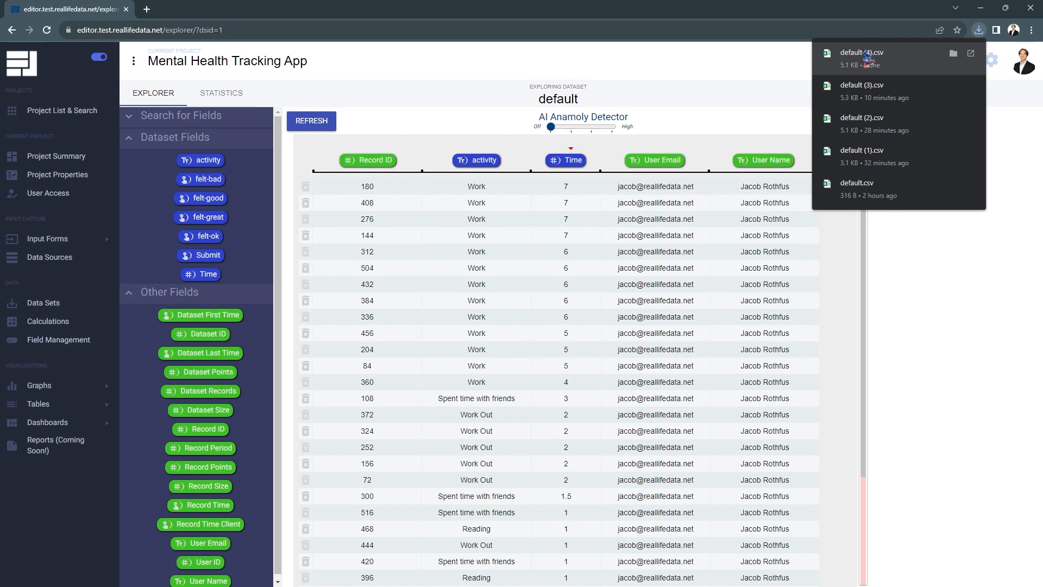
left_click(956, 300)
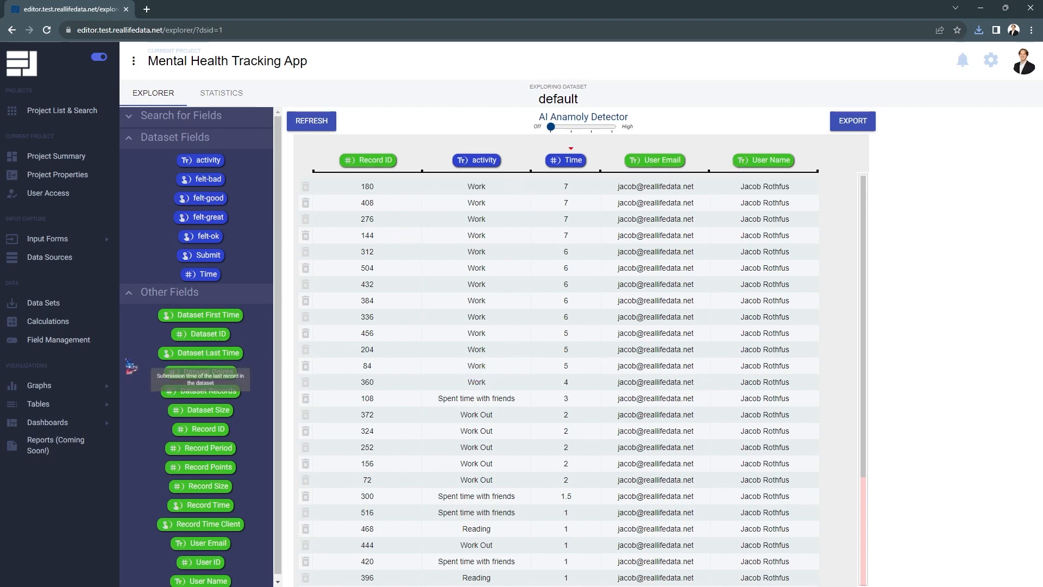
- Open Field Management and search the field list for Time, then clear the search
left_click(71, 345)
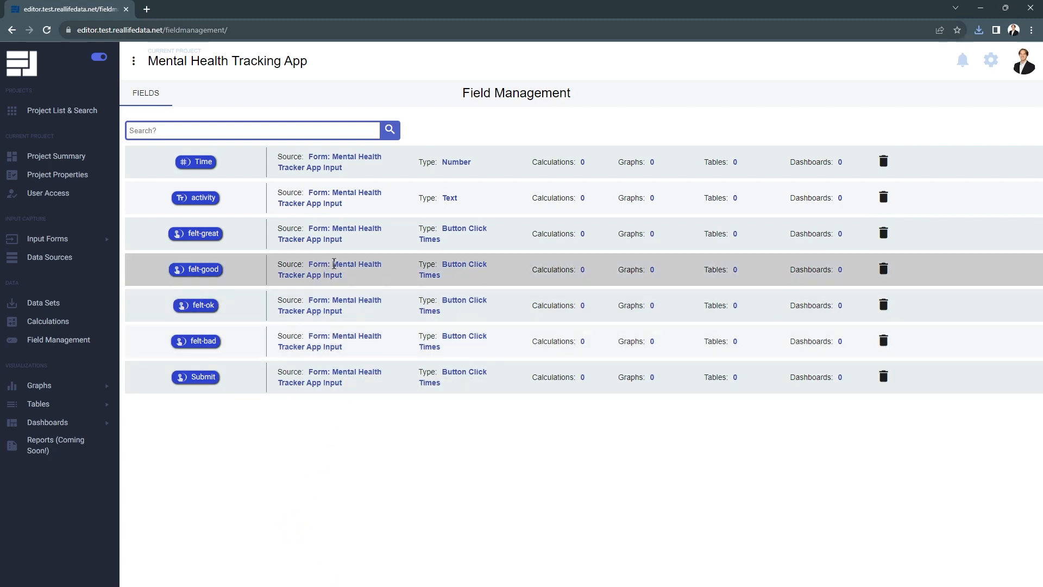
left_click(360, 450)
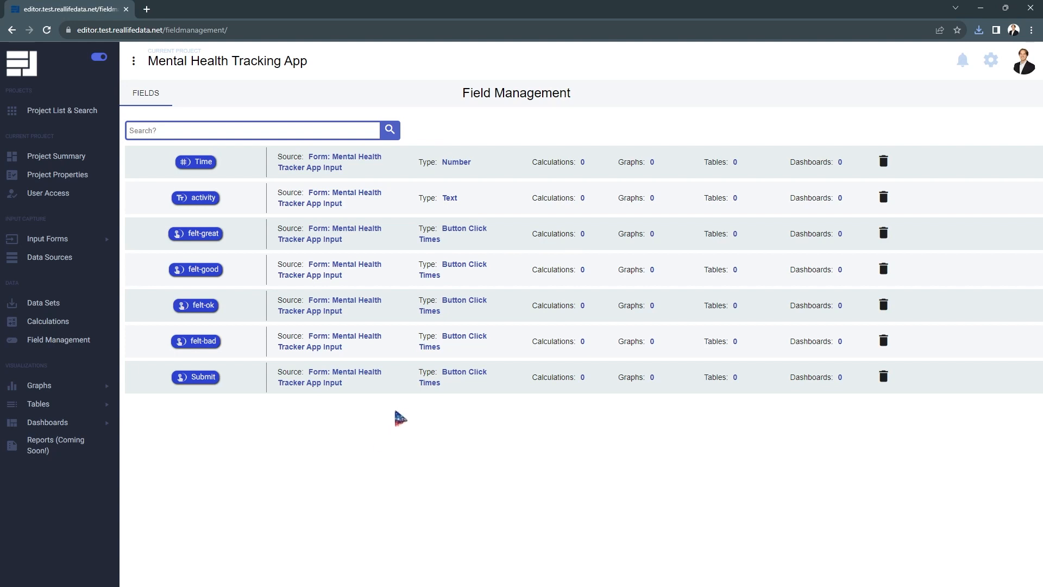
left_click_drag(426, 409, 419, 163)
left_click(443, 433)
left_click(218, 133)
type("Time")
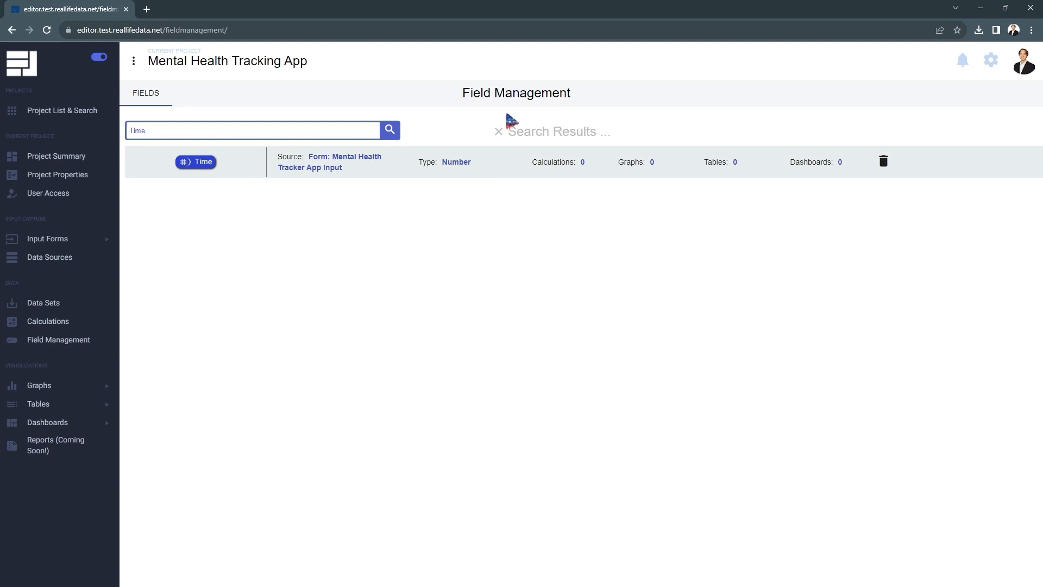
left_click(499, 132)
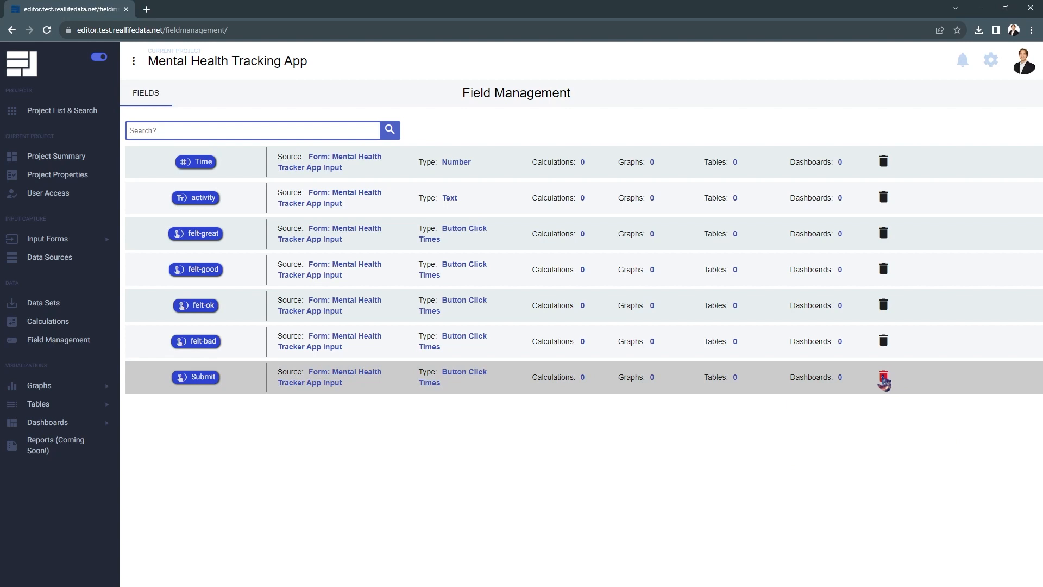
- Try to delete the Submit field, cancelling the confirmation
left_click(884, 379)
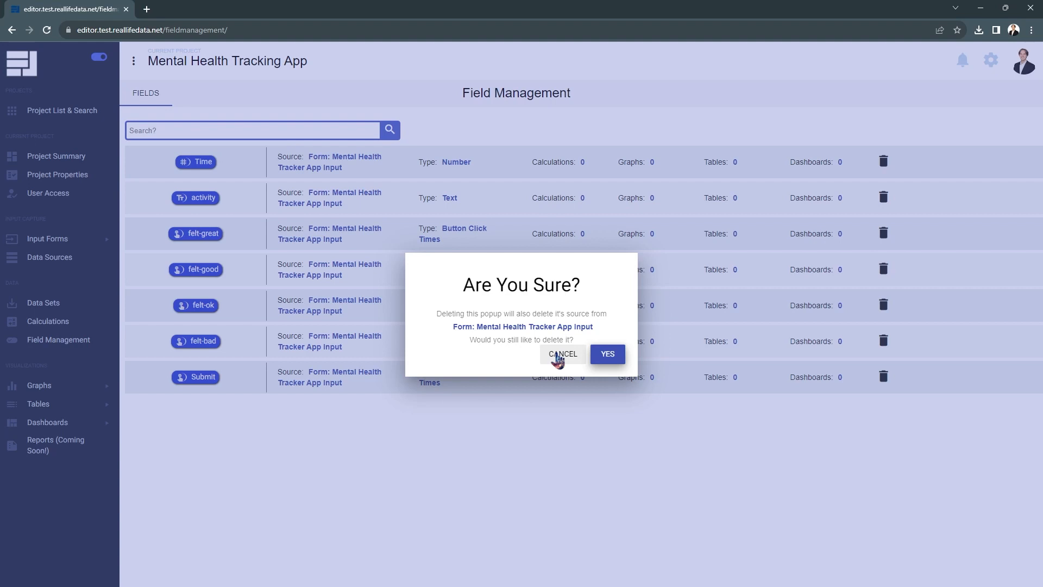
left_click(559, 357)
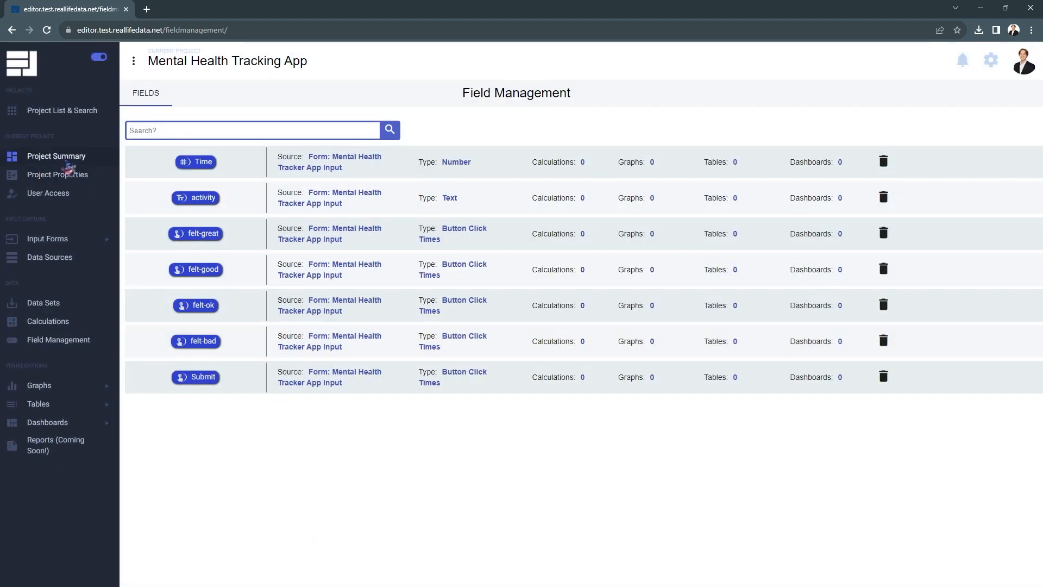
- Return to the project summary and review the data and activity figures
left_click(70, 159)
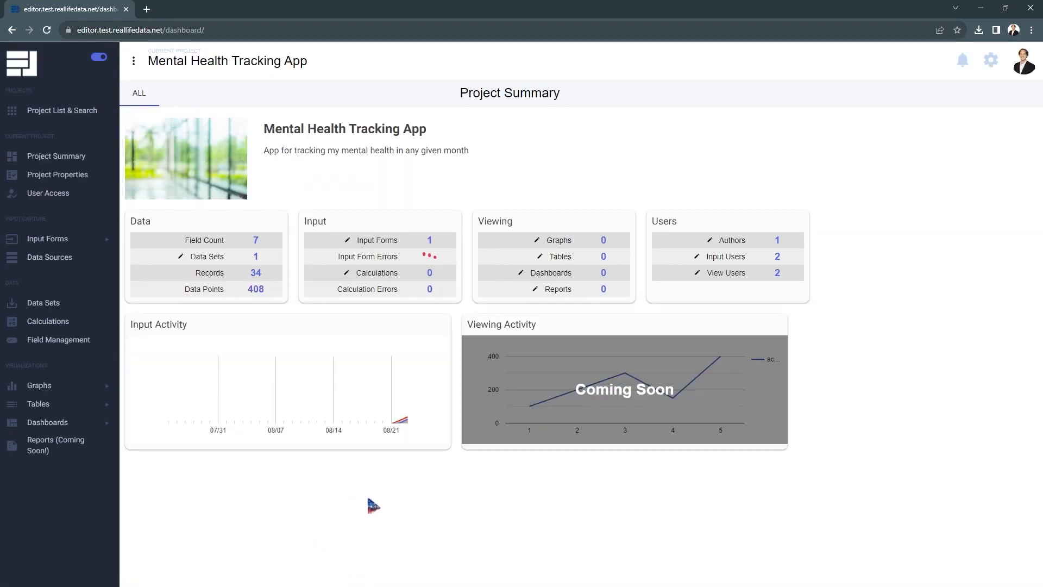
double_click(209, 273)
left_click_drag(278, 297, 172, 297)
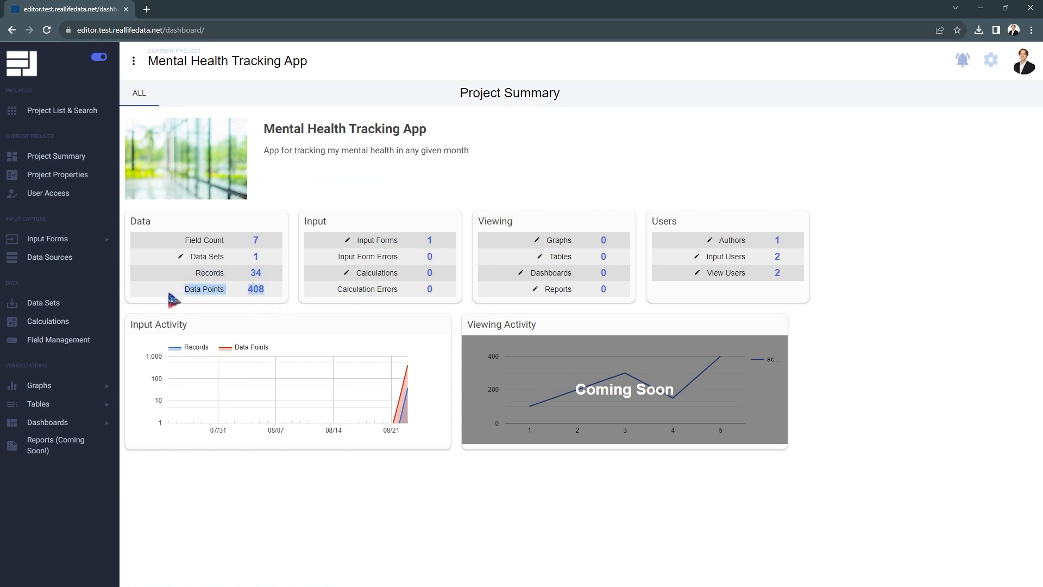
left_click(297, 302)
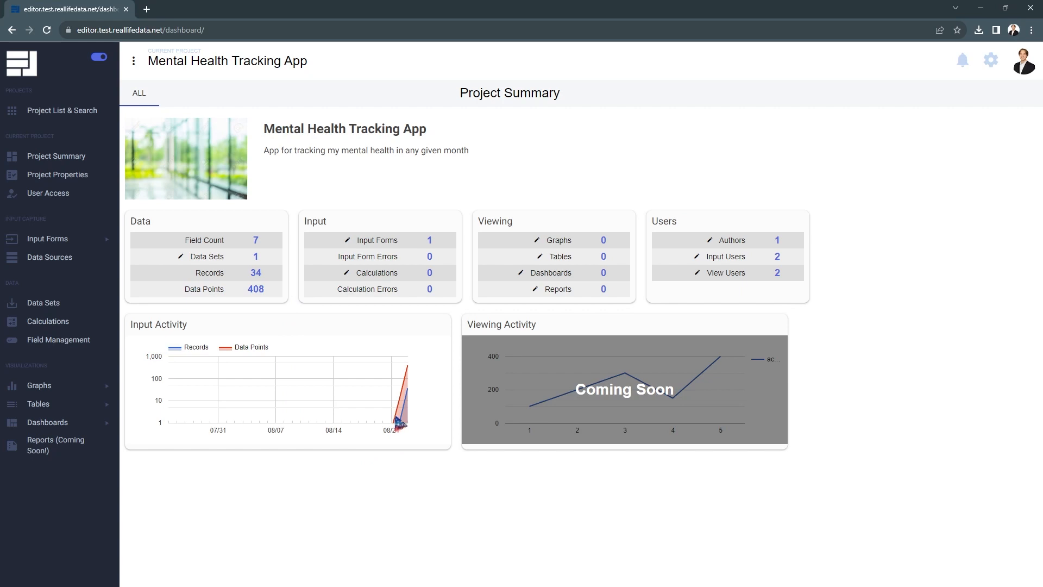